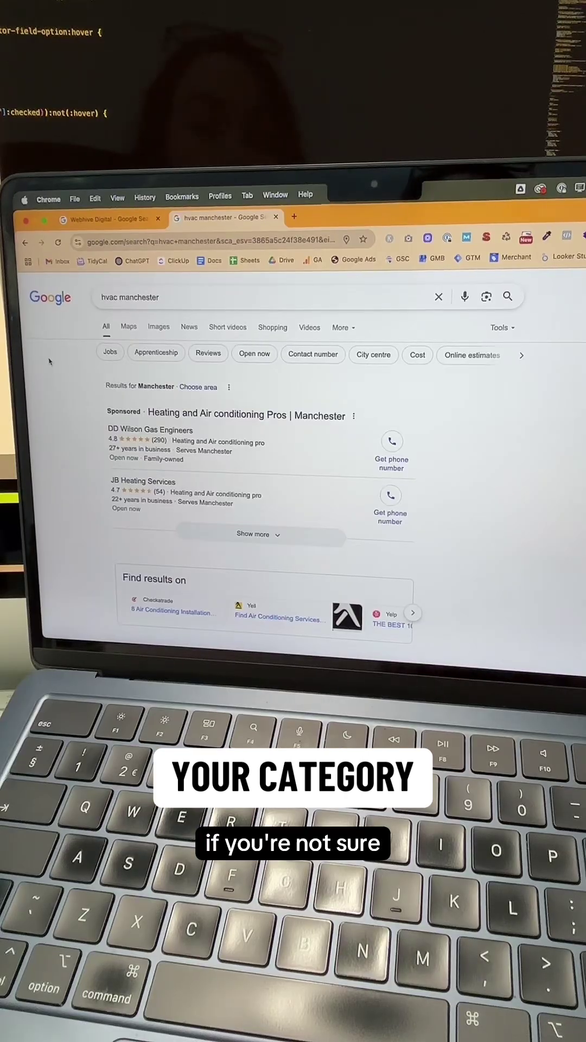
pyautogui.scroll(-5, 49, 361)
pyautogui.scroll(-5, 49, 362)
pyautogui.scroll(-2, 49, 361)
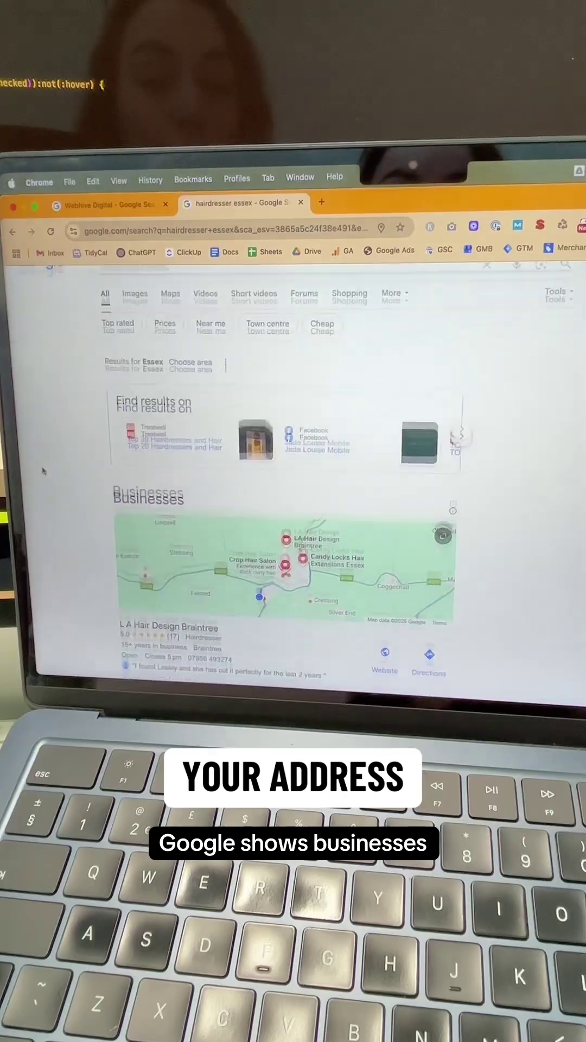
pyautogui.scroll(-3, 42, 470)
pyautogui.scroll(-2, 43, 470)
pyautogui.scroll(-1, 42, 469)
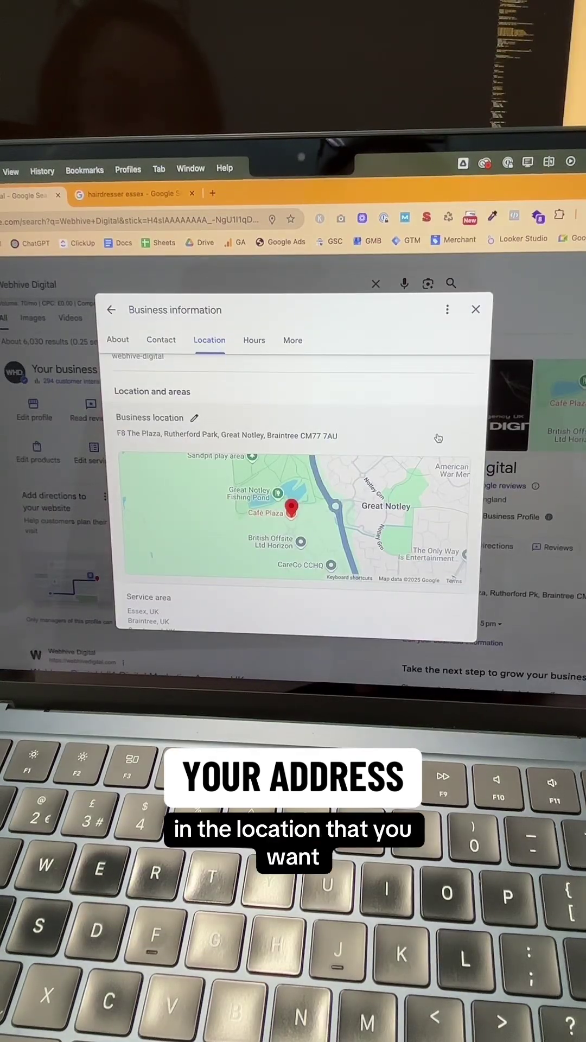
pyautogui.scroll(3, 439, 438)
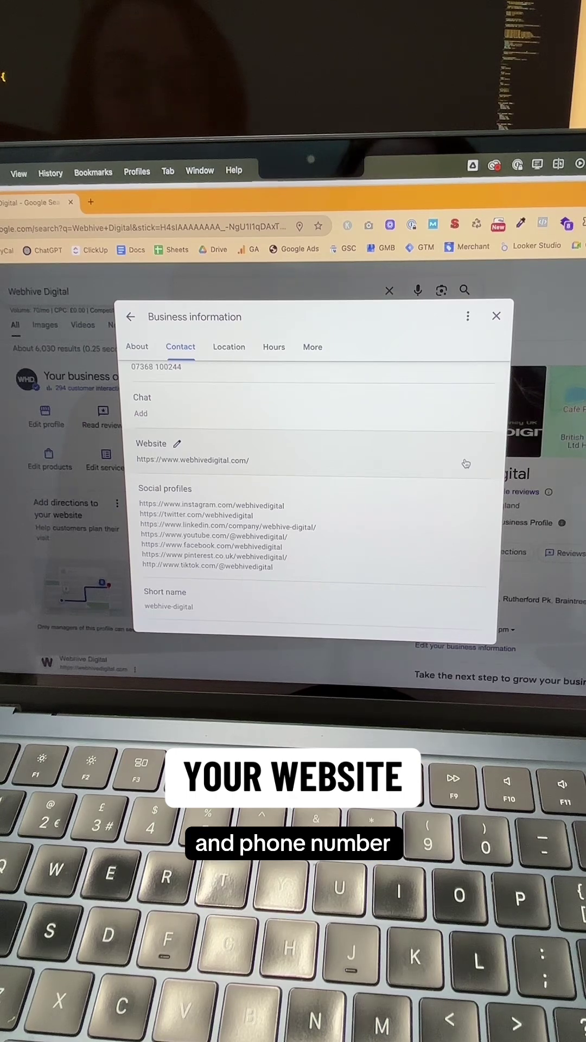
pyautogui.scroll(5, 467, 489)
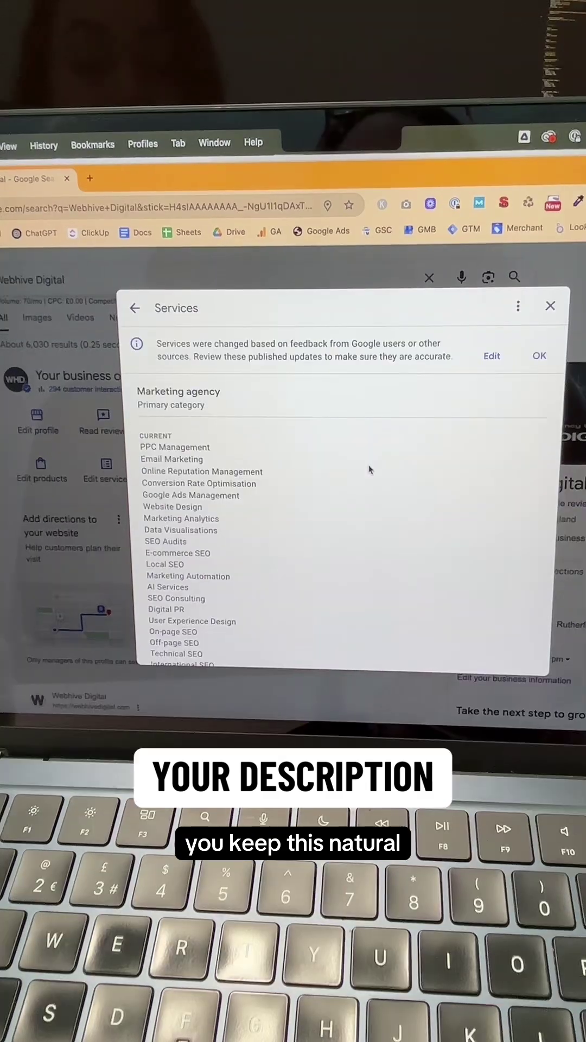
pyautogui.scroll(-3, 372, 465)
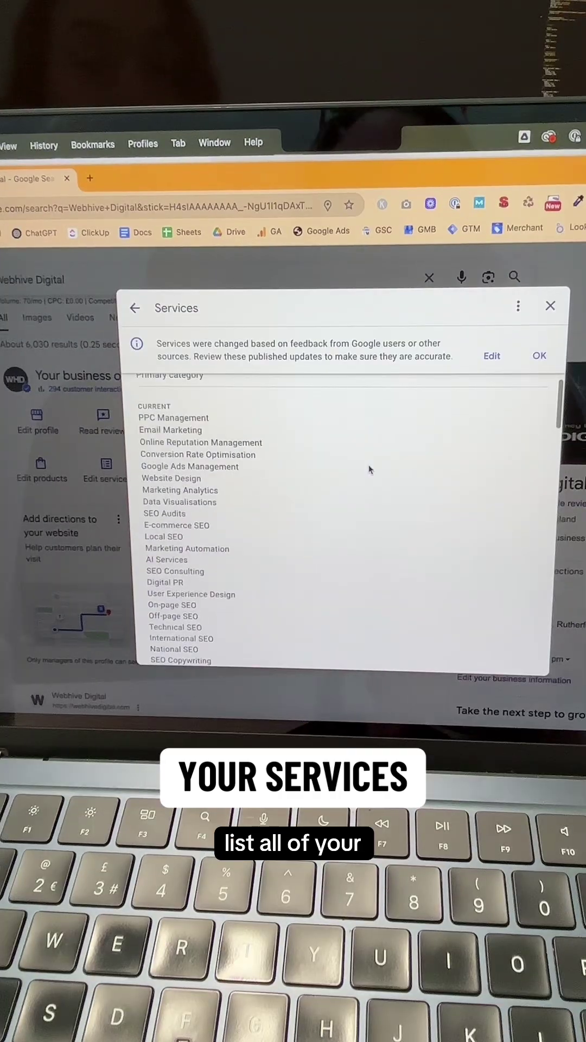
pyautogui.scroll(-3, 372, 465)
pyautogui.scroll(-3, 369, 470)
pyautogui.scroll(5, 369, 470)
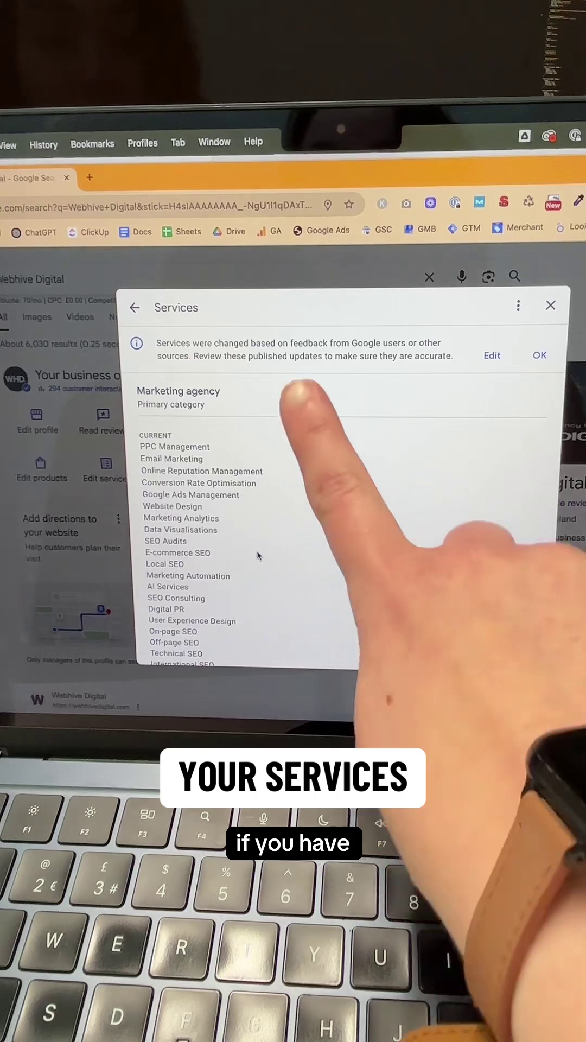